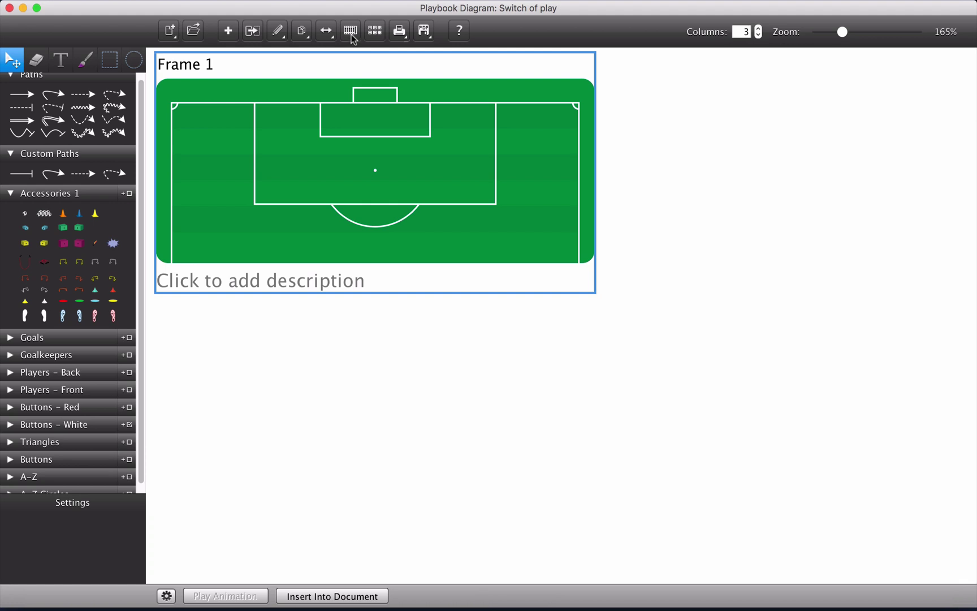
# Step: Swap Frame 1's short pitch for the second striped 'Full Grass' background
pyautogui.click(352, 33)
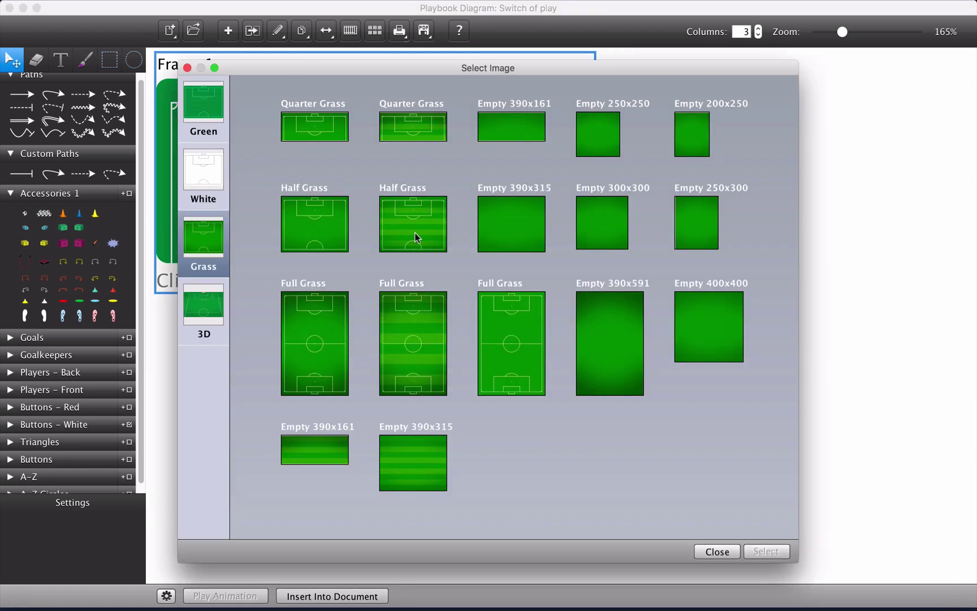
pyautogui.click(410, 305)
pyautogui.click(773, 551)
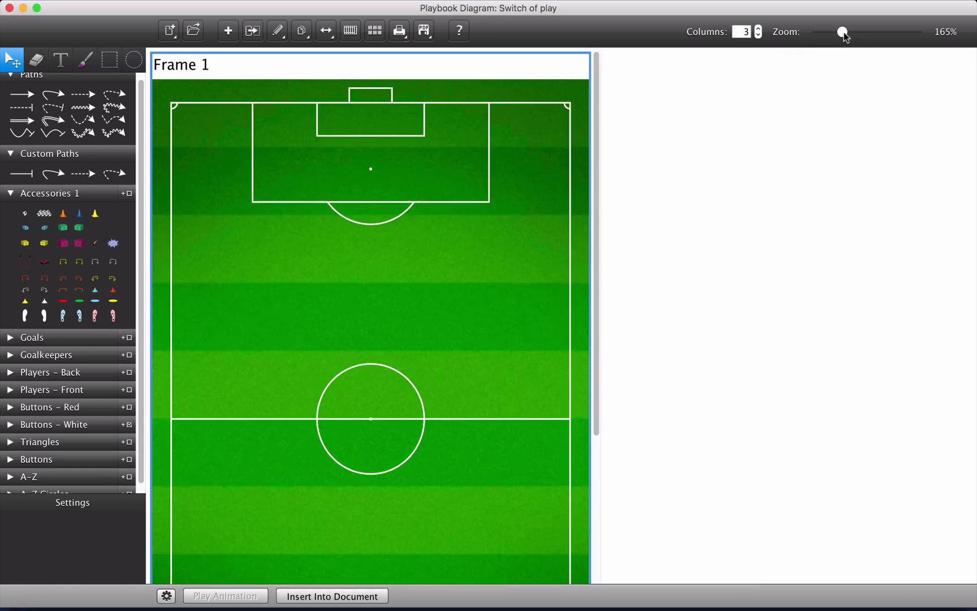
# Step: Zoom to about 125% so the whole pitch and both goals fit the window
pyautogui.moveTo(842, 32)
pyautogui.mouseDown()
pyautogui.moveTo(861, 32)
pyautogui.moveTo(835, 36)
pyautogui.mouseUp()
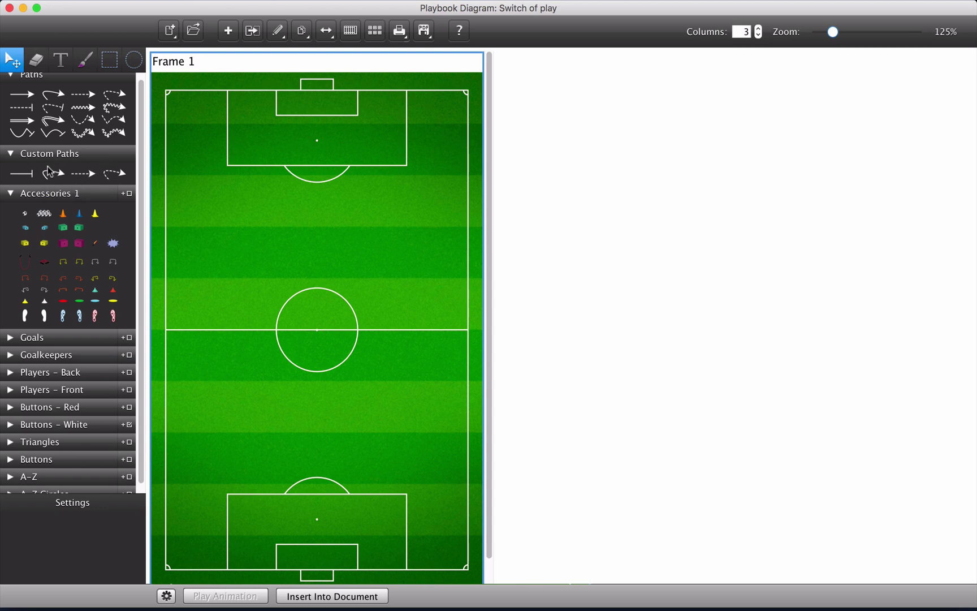
# Step: Thin the straight red custom path from 2.5 to 2.0, then pick the curved custom arrow
pyautogui.click(30, 176)
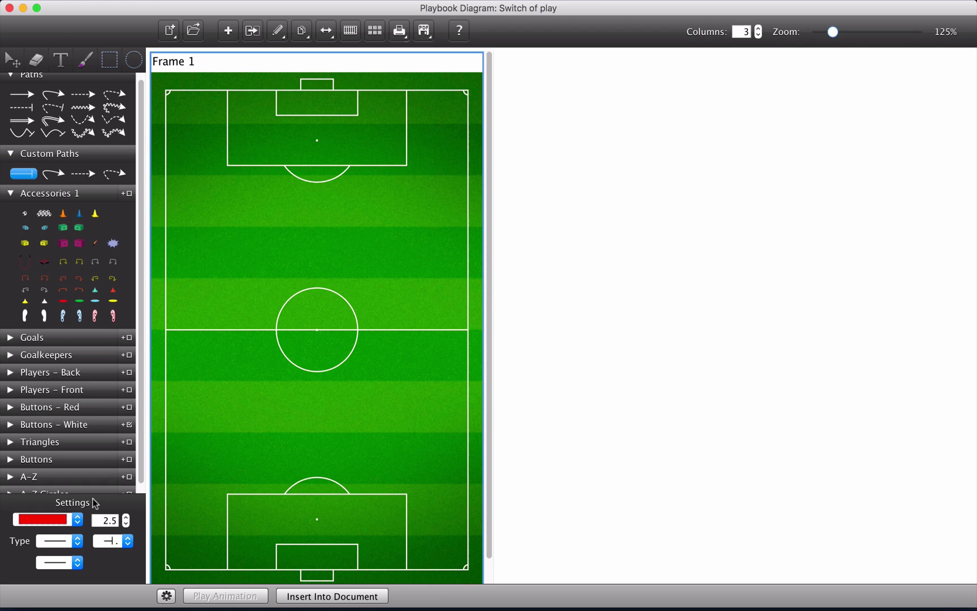
pyautogui.click(127, 523)
pyautogui.click(127, 522)
pyautogui.click(127, 524)
pyautogui.click(126, 523)
pyautogui.click(53, 174)
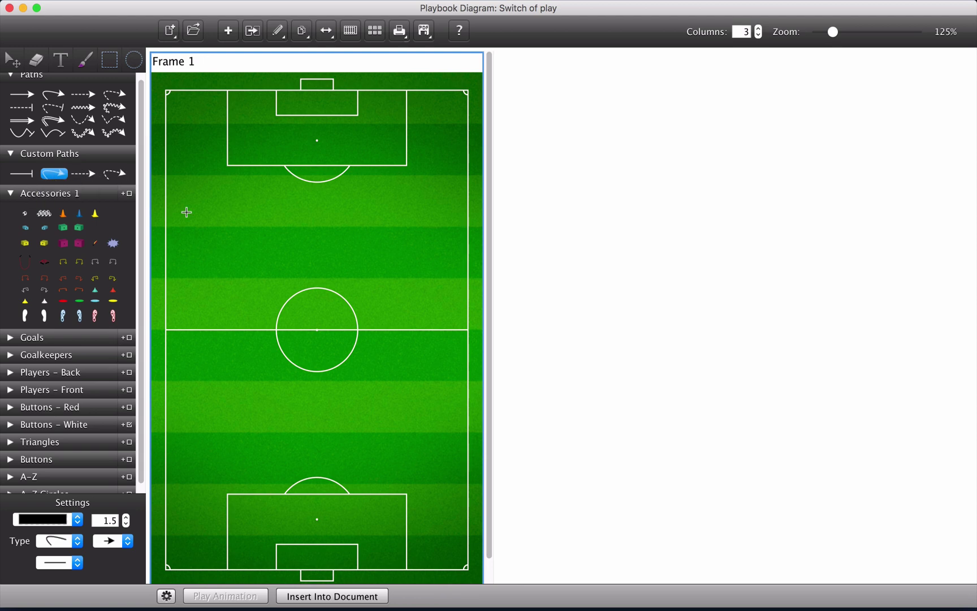
pyautogui.scroll(1, 69, 114)
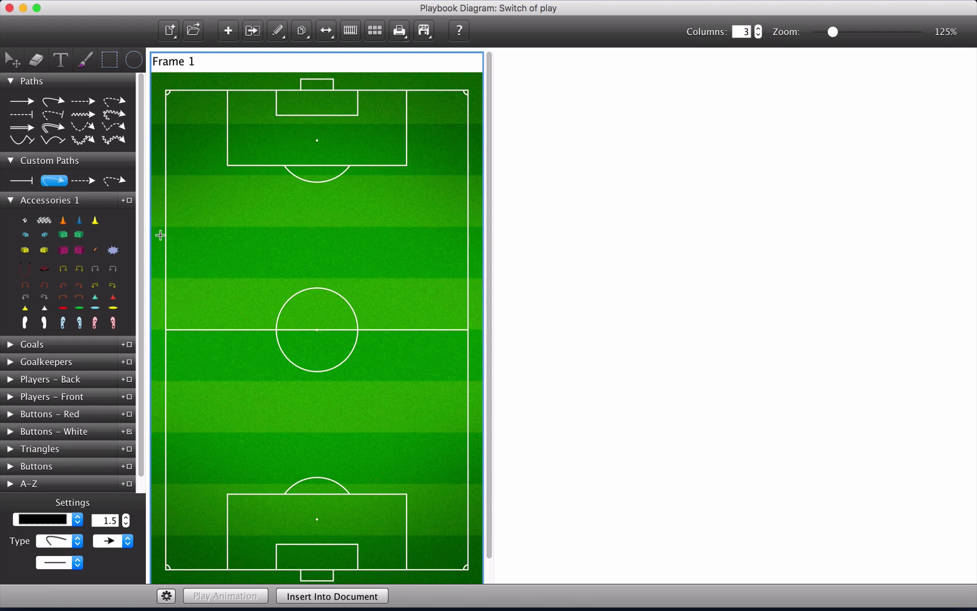
pyautogui.scroll(-1, 87, 342)
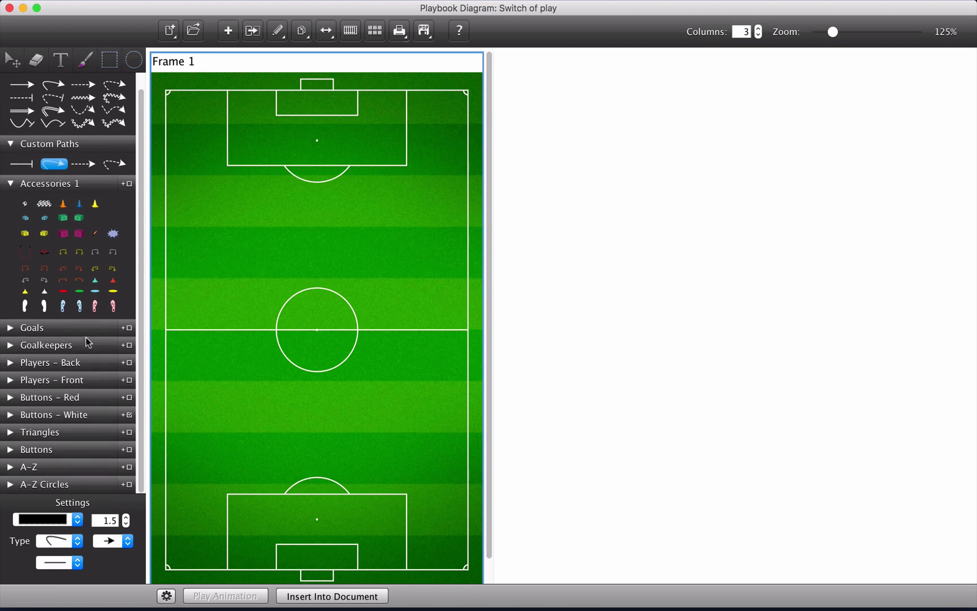
# Step: Expand the 'Buttons - White' palette section to show players 0–99
pyautogui.click(11, 415)
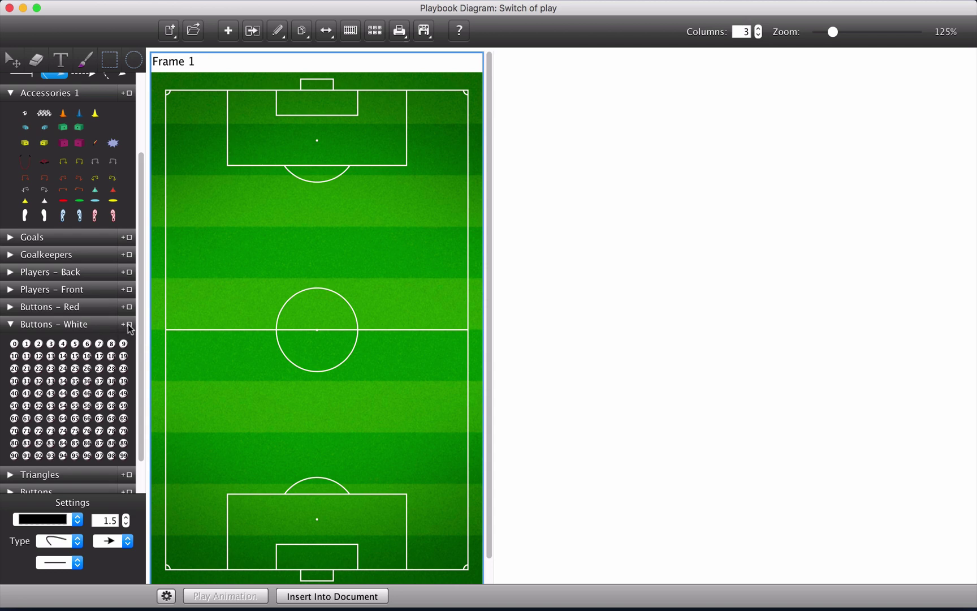
# Step: Place white players 1–5: goalkeeper in the top goal, flanks and beside the penalty arc
pyautogui.click(25, 347)
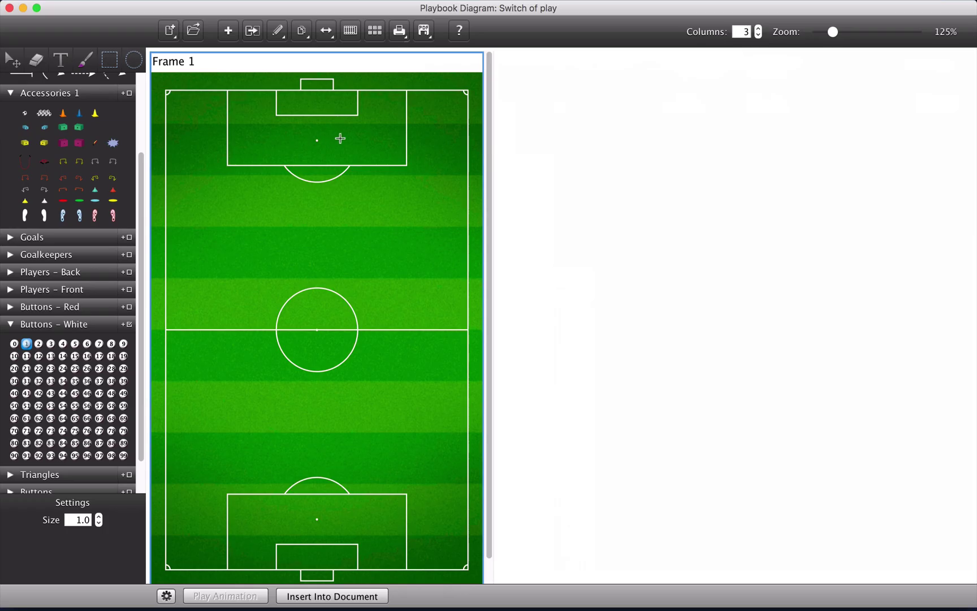
pyautogui.click(316, 99)
pyautogui.click(184, 207)
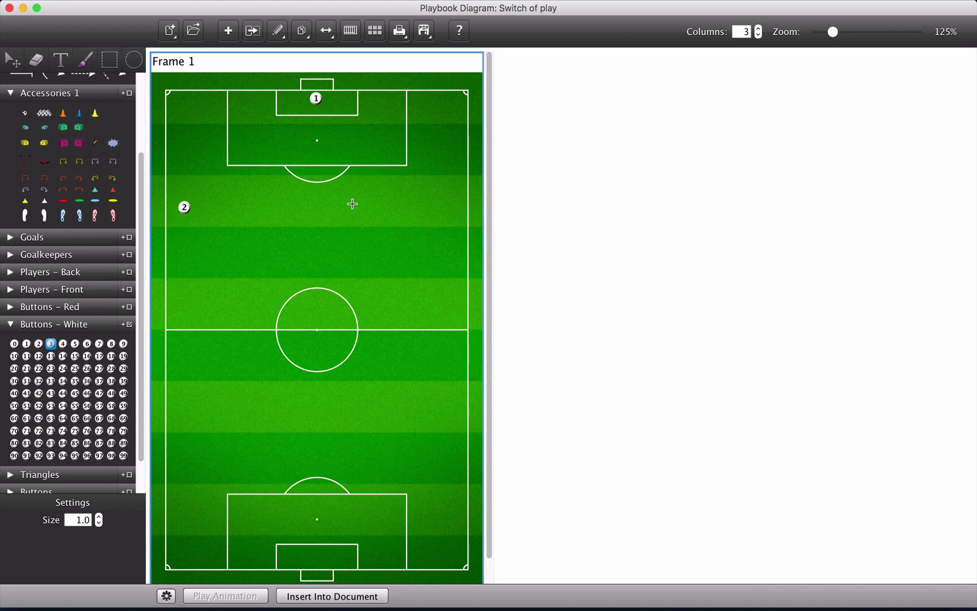
pyautogui.click(451, 217)
pyautogui.click(265, 172)
pyautogui.click(381, 175)
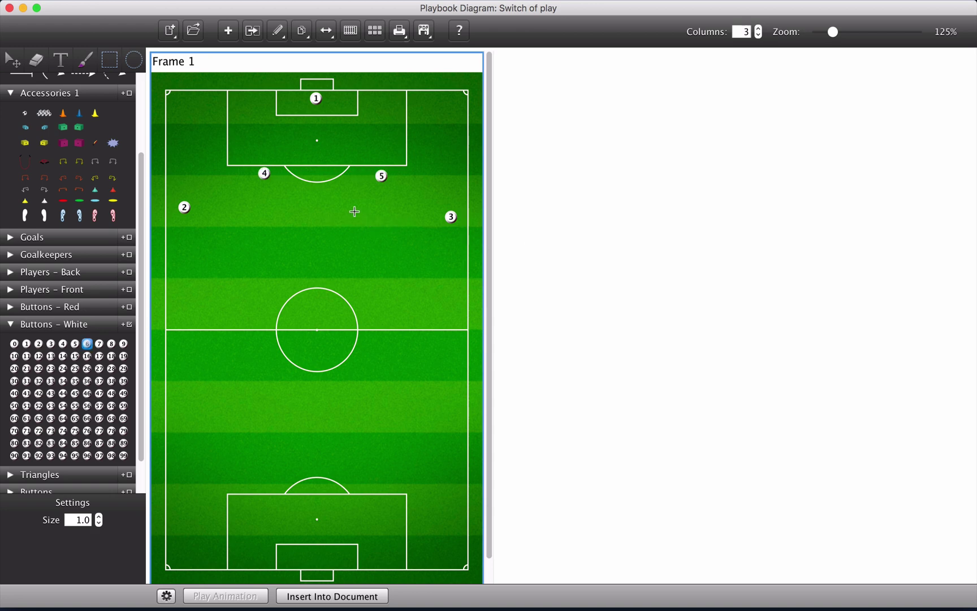
# Step: Place white players 6–11 around centre midfield and the lower half of the pitch
pyautogui.click(267, 274)
pyautogui.click(185, 390)
pyautogui.click(371, 273)
pyautogui.click(362, 429)
pyautogui.click(284, 419)
pyautogui.click(443, 362)
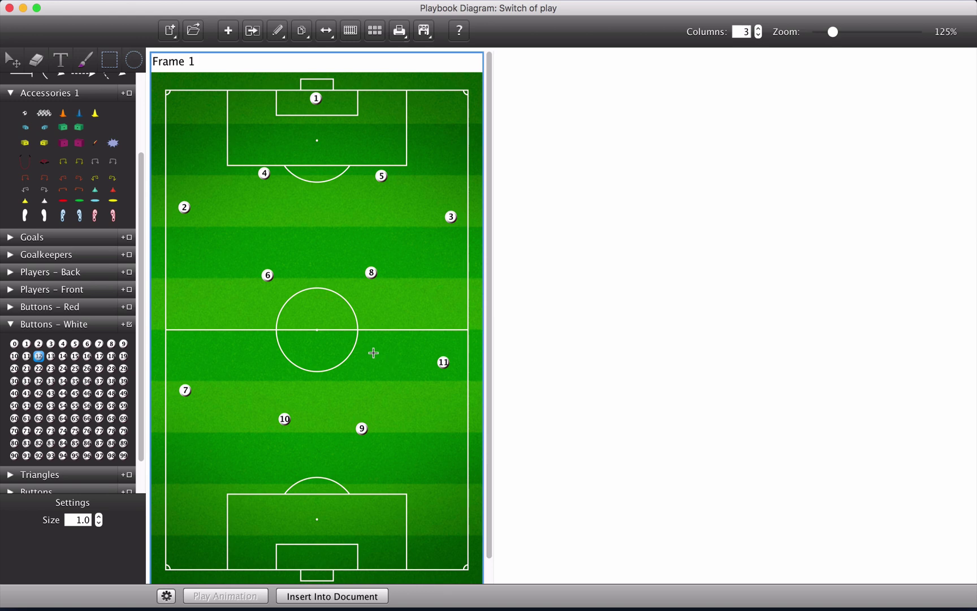
pyautogui.scroll(-1, 374, 349)
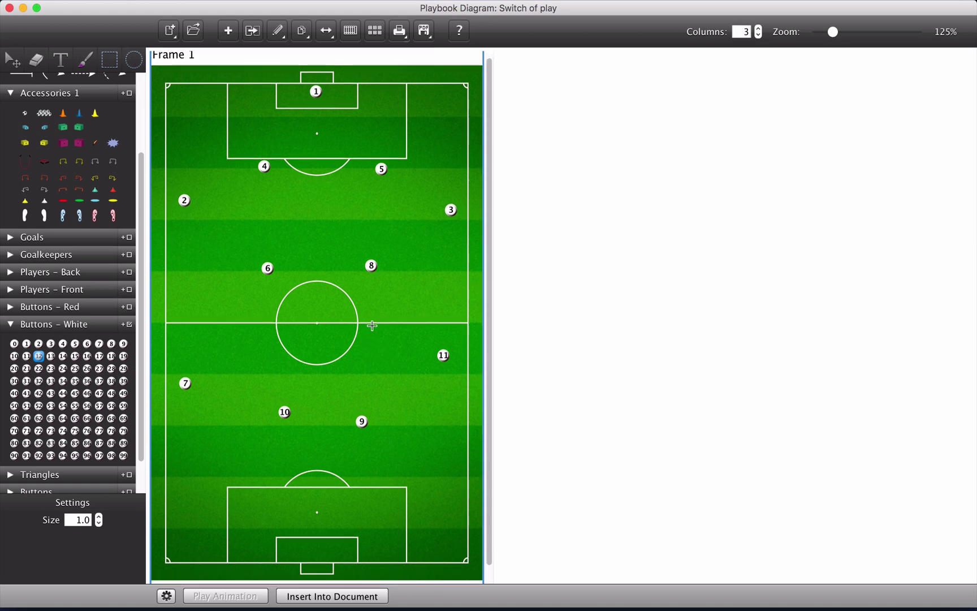
pyautogui.scroll(1, 367, 313)
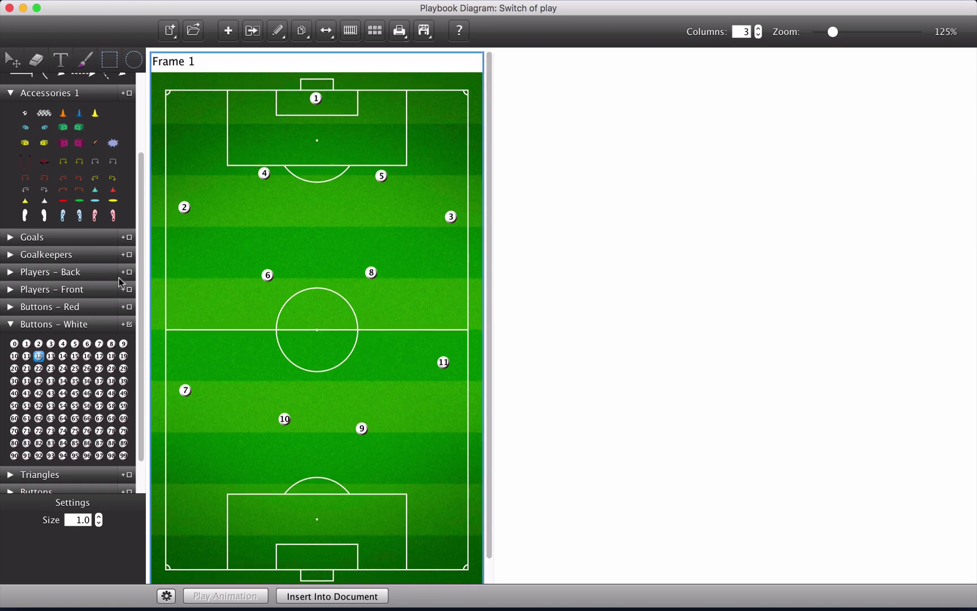
# Step: Collapse the player buttons and drop the Accessories 1 ball just below goalkeeper 1
pyautogui.click(115, 324)
pyautogui.click(25, 222)
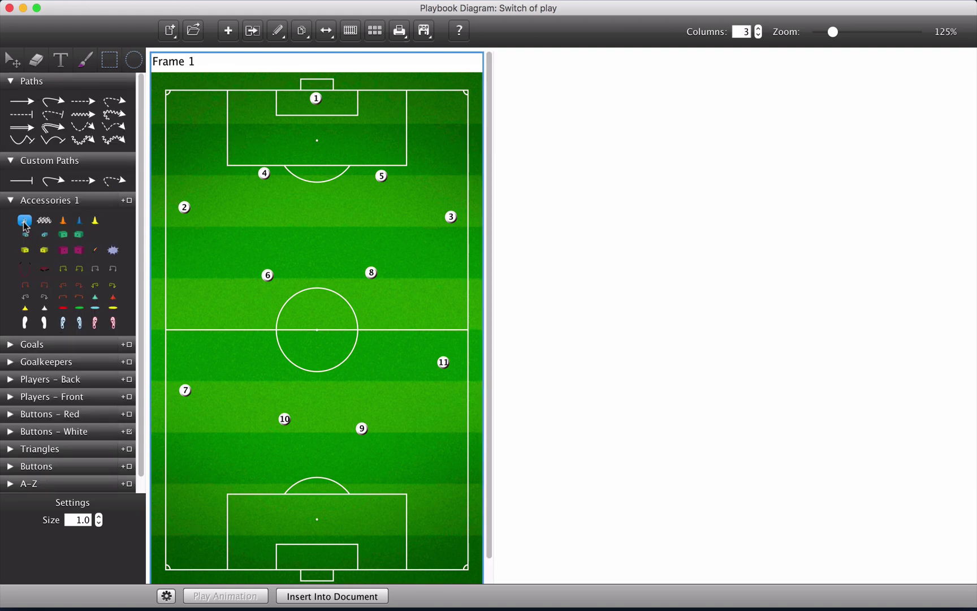
pyautogui.click(313, 112)
pyautogui.moveTo(833, 32); pyautogui.dragTo(845, 38)
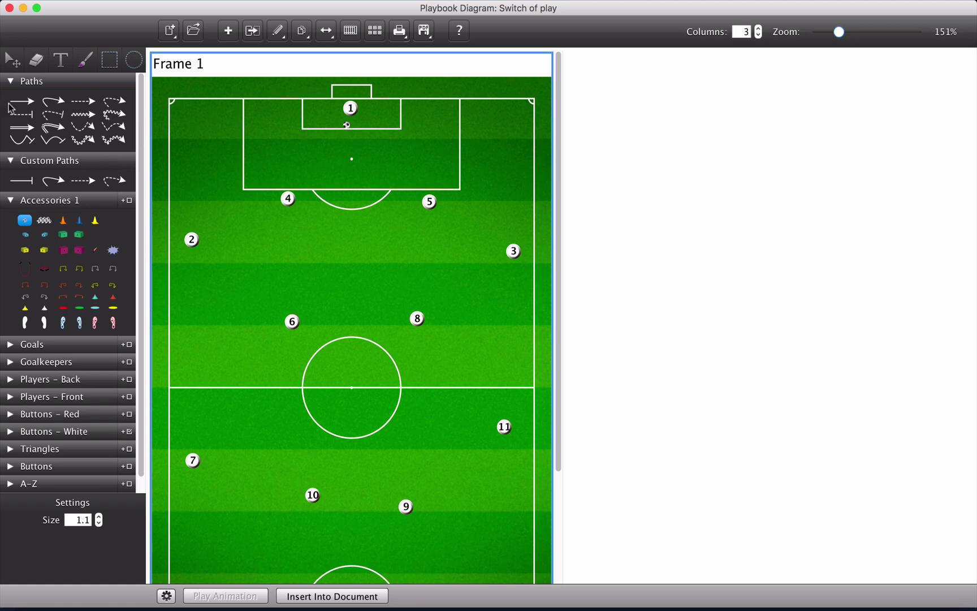
pyautogui.click(26, 108)
# Step: Draw straight arrows from players 4 and 5 toward the left and right touchlines
pyautogui.click(23, 105)
pyautogui.press('b')
pyautogui.press('b')
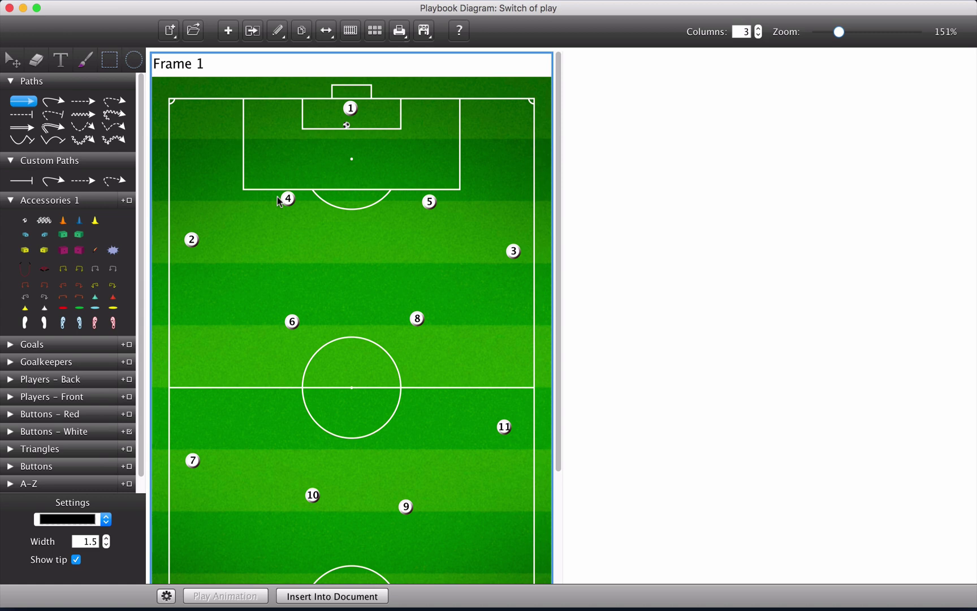
pyautogui.moveTo(279, 200); pyautogui.dragTo(185, 200)
pyautogui.moveTo(439, 200); pyautogui.dragTo(516, 197)
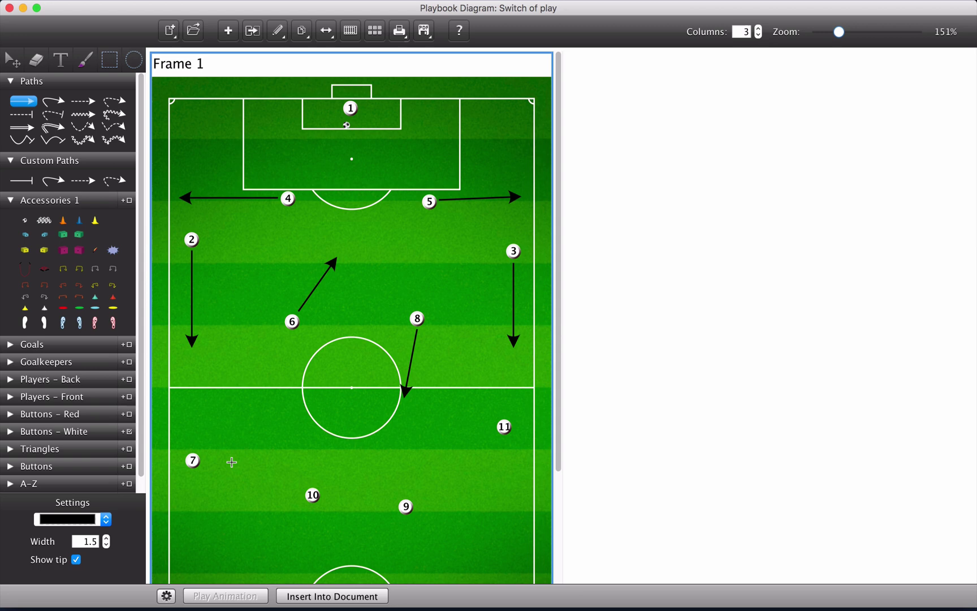
# Step: Undo two actions, then draw the curved run arrow from player 7
pyautogui.press('super+z')
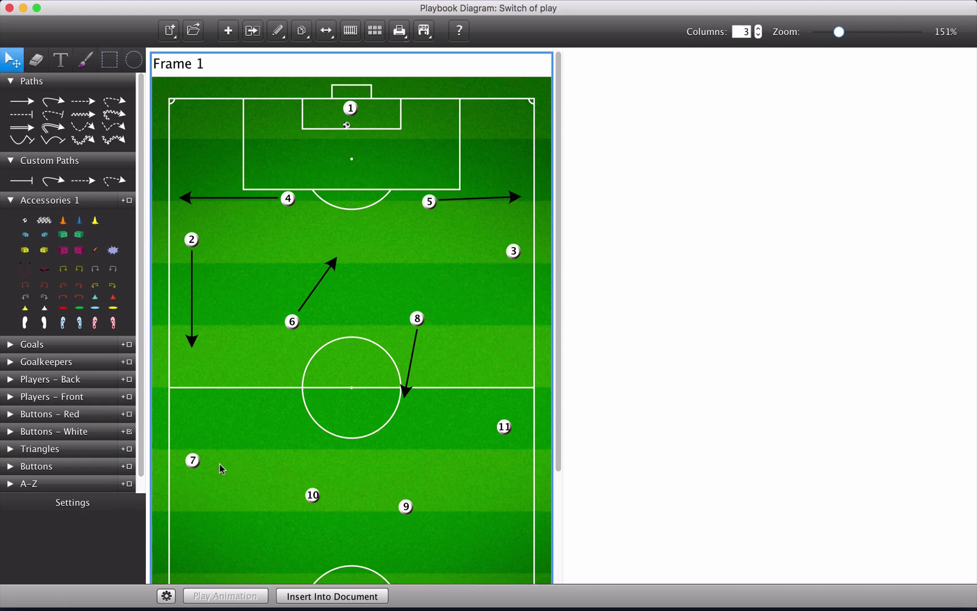
pyautogui.press('super+z')
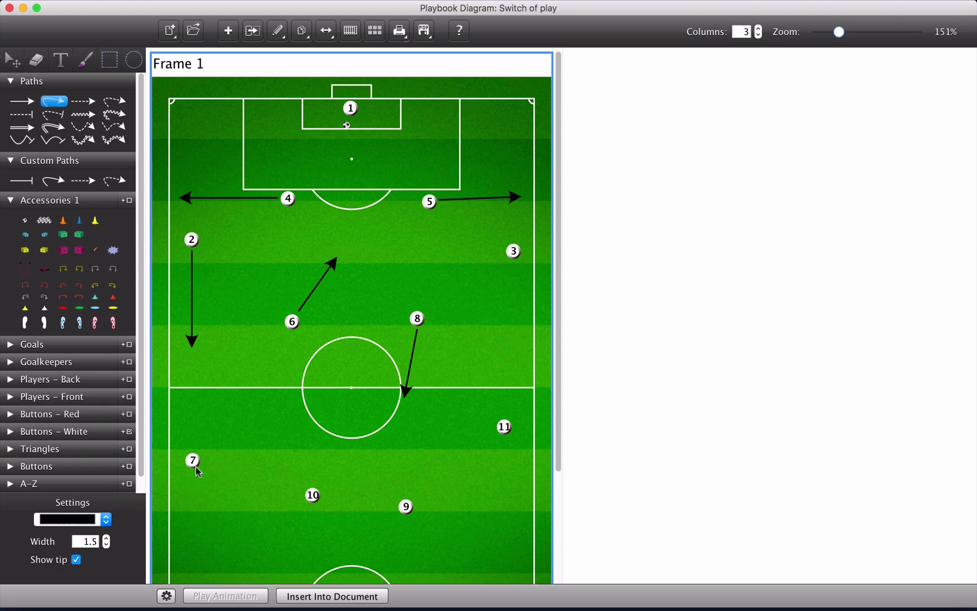
pyautogui.moveTo(195, 470)
pyautogui.mouseDown()
pyautogui.moveTo(214, 508)
pyautogui.moveTo(278, 461)
pyautogui.mouseUp()
pyautogui.doubleClick(276, 459)
# Step: Add a 'Pressure' text label and move it beside player 9
pyautogui.click(62, 61)
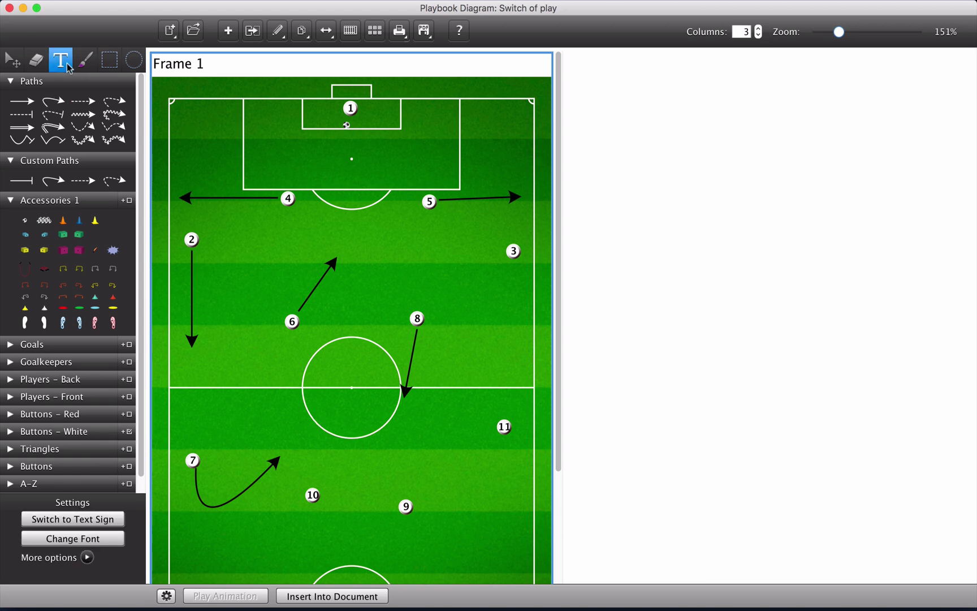
pyautogui.click(444, 542)
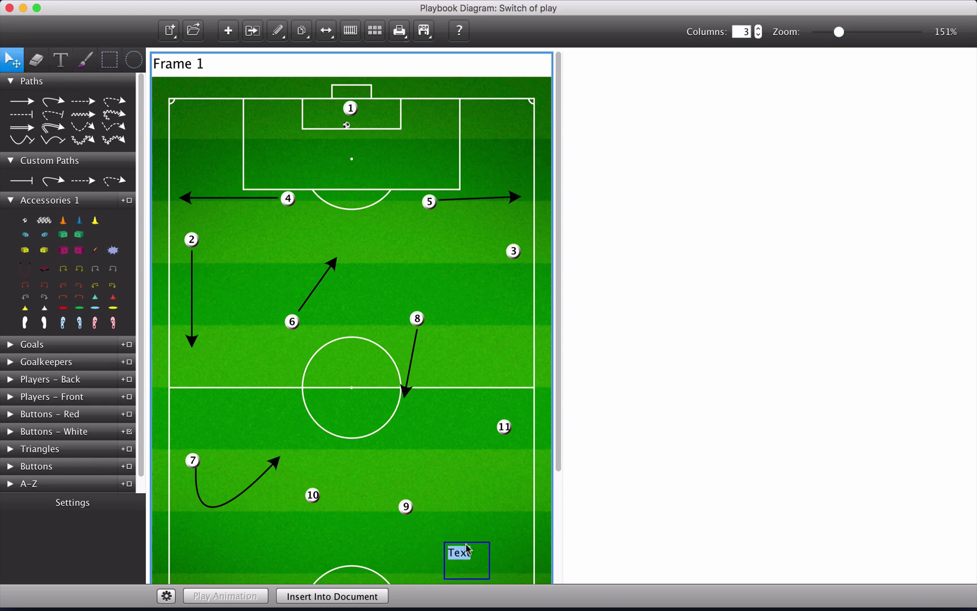
pyautogui.write('Pressure')
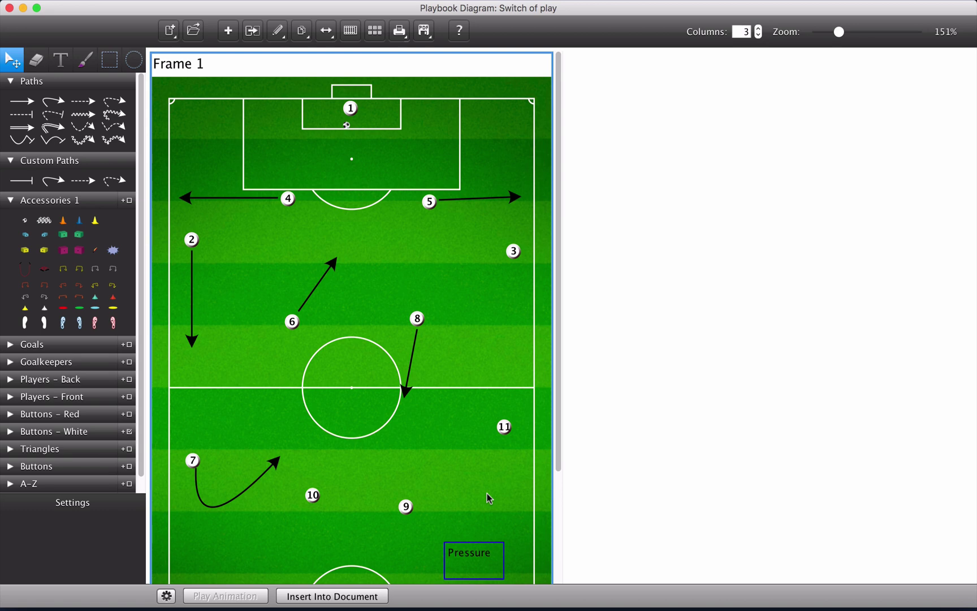
pyautogui.click(488, 493)
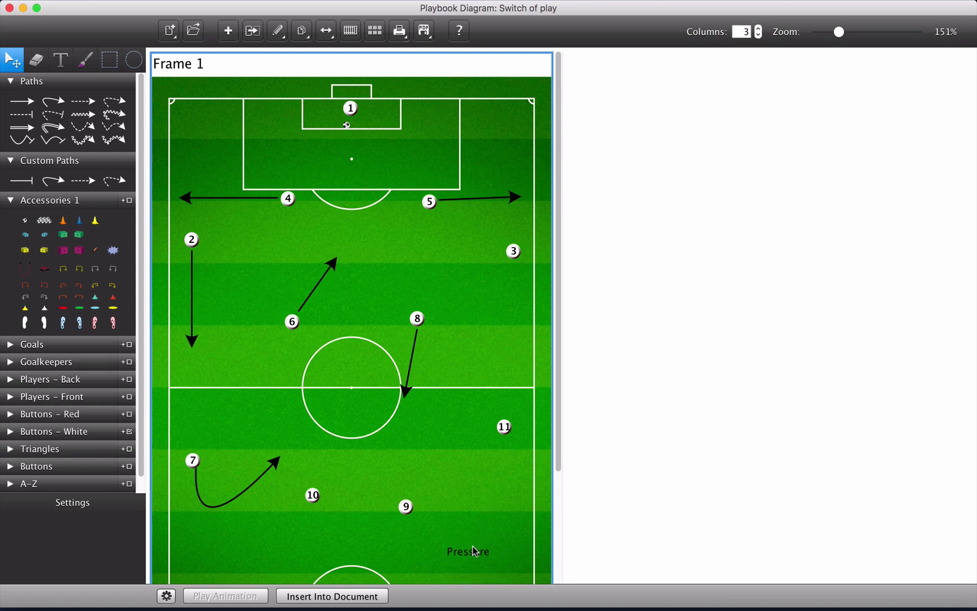
pyautogui.moveTo(475, 553)
pyautogui.mouseDown()
pyautogui.moveTo(345, 549)
pyautogui.moveTo(442, 451)
pyautogui.moveTo(241, 403)
pyautogui.moveTo(324, 425)
pyautogui.moveTo(491, 534)
pyautogui.mouseUp()
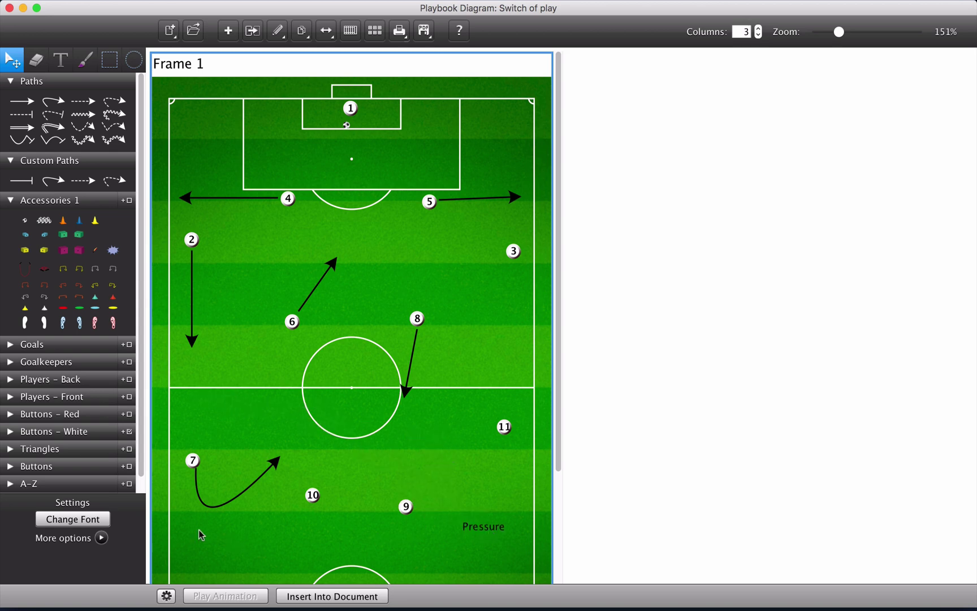
# Step: Check the label's font and border options, closing both without changes
pyautogui.click(73, 519)
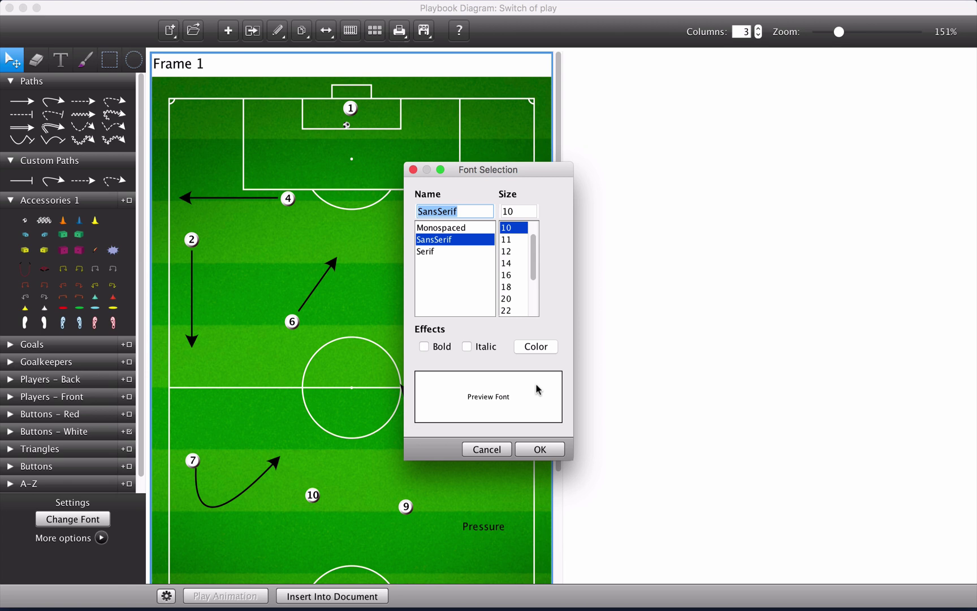
pyautogui.click(500, 448)
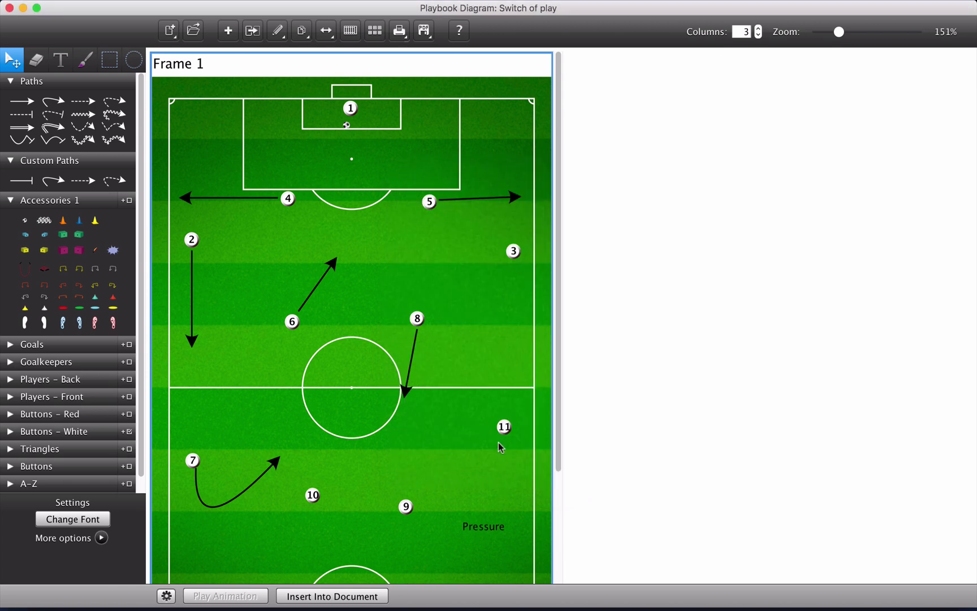
pyautogui.click(102, 537)
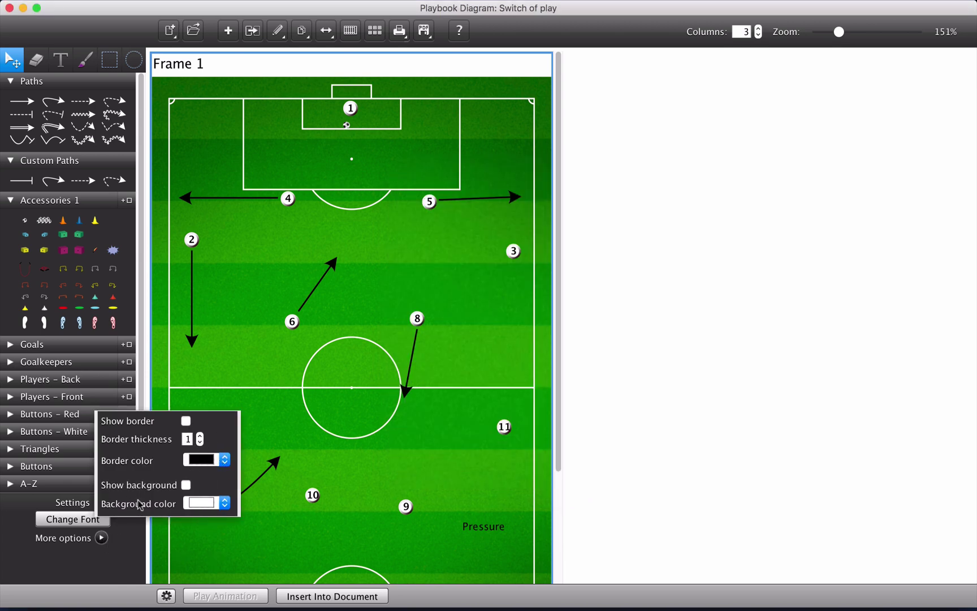
pyautogui.click(468, 548)
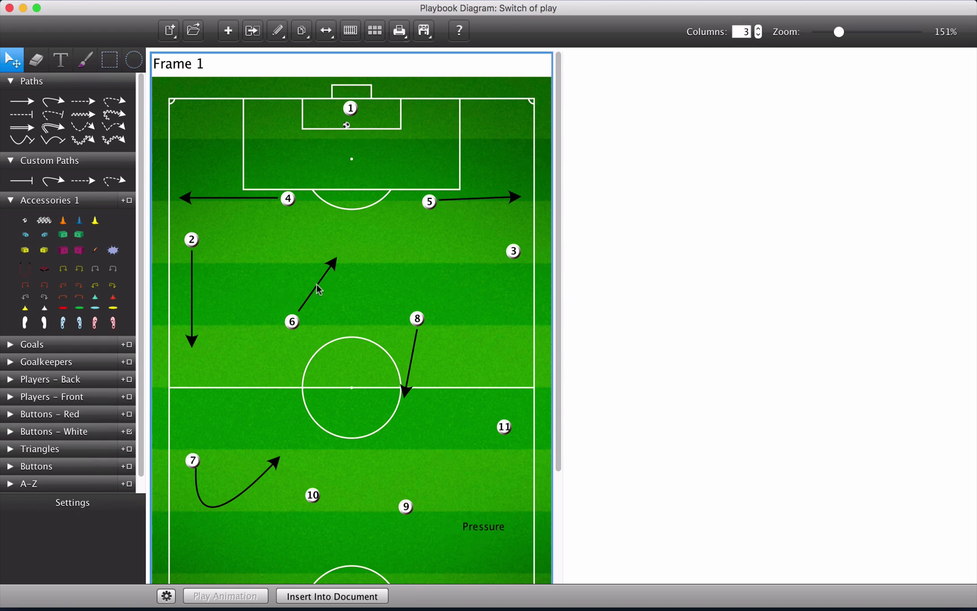
# Step: Stretch player 6's arrow further upfield and reshape player 7's curved run
pyautogui.moveTo(319, 290)
pyautogui.mouseDown()
pyautogui.moveTo(337, 306)
pyautogui.moveTo(301, 311)
pyautogui.mouseUp()
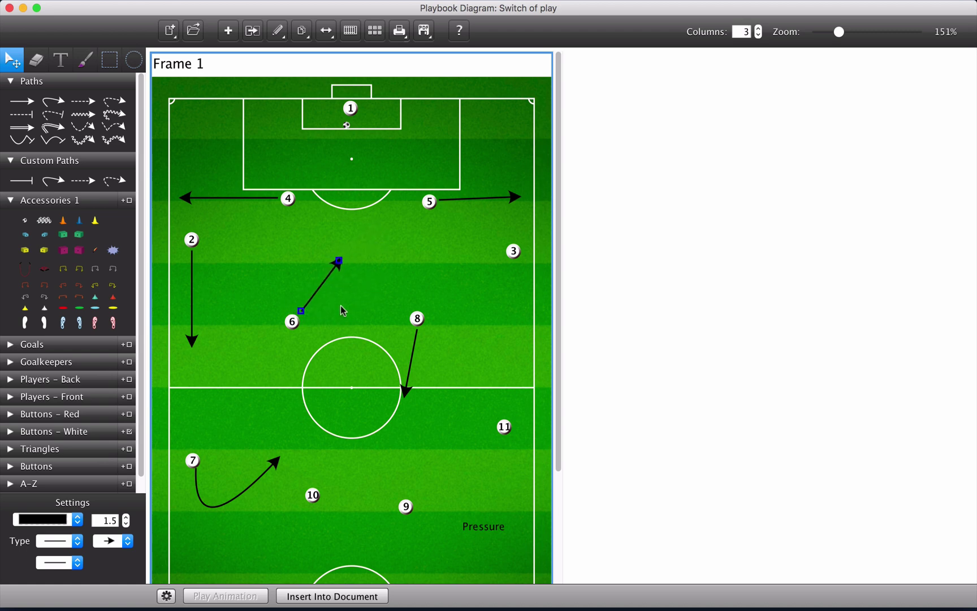
pyautogui.moveTo(340, 263)
pyautogui.mouseDown()
pyautogui.moveTo(373, 281)
pyautogui.moveTo(343, 254)
pyautogui.mouseUp()
pyautogui.moveTo(216, 507)
pyautogui.mouseDown()
pyautogui.moveTo(224, 441)
pyautogui.moveTo(223, 509)
pyautogui.mouseUp()
pyautogui.click(333, 393)
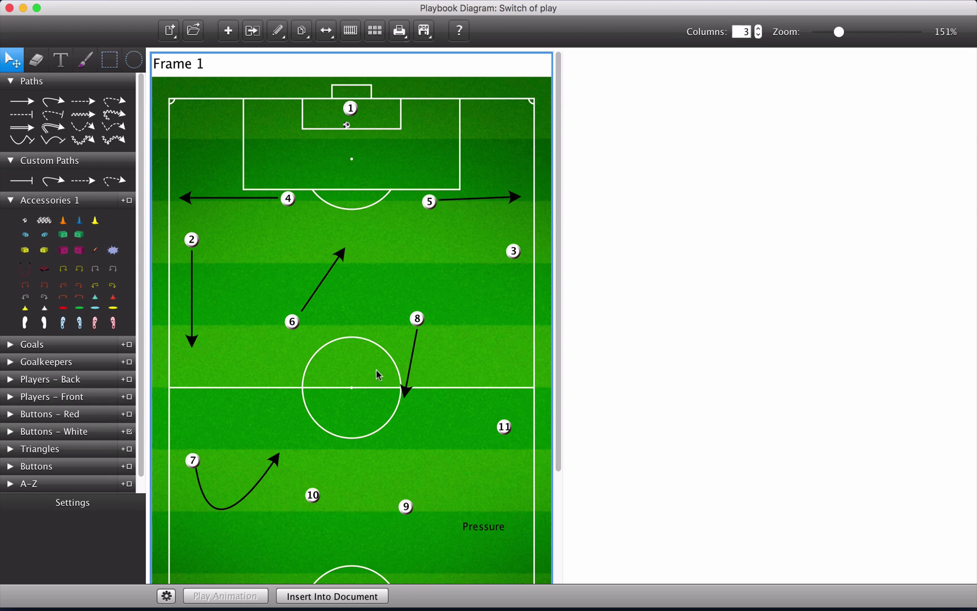
pyautogui.scroll(-2, 376, 372)
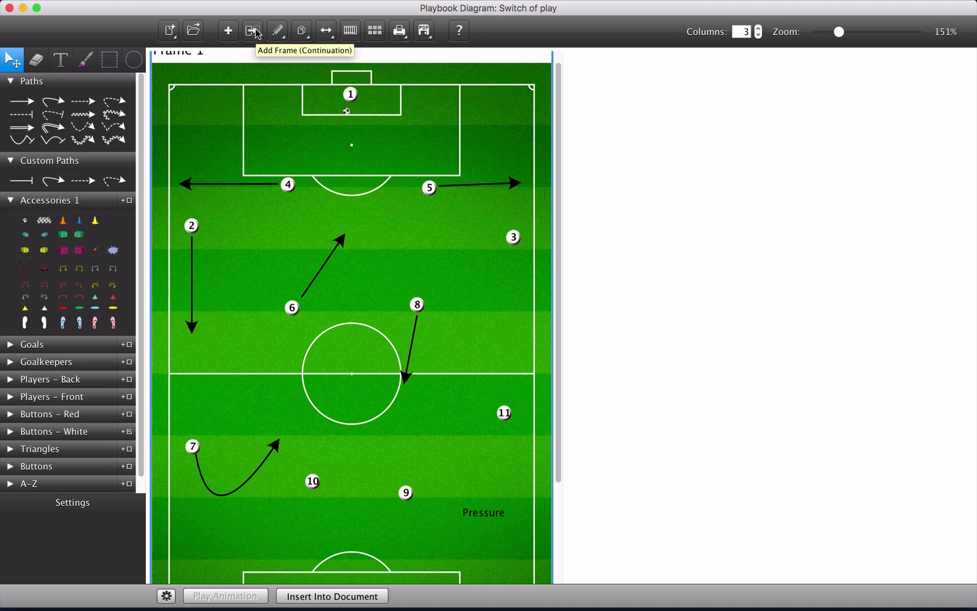
# Step: Create Frame 2 with Create Next Frame from the pitch's right-click menu
pyautogui.rightClick(398, 238)
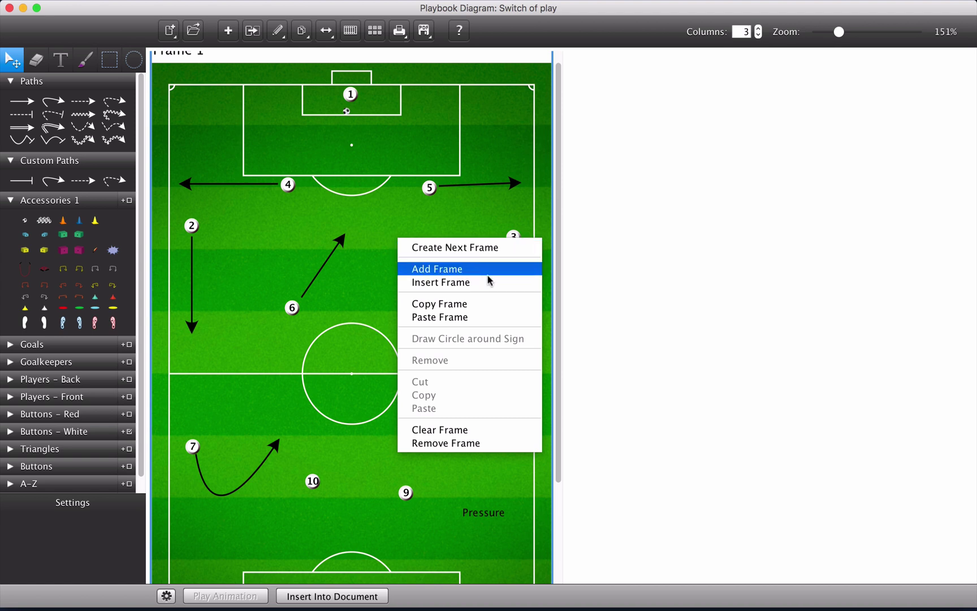
pyautogui.click(468, 247)
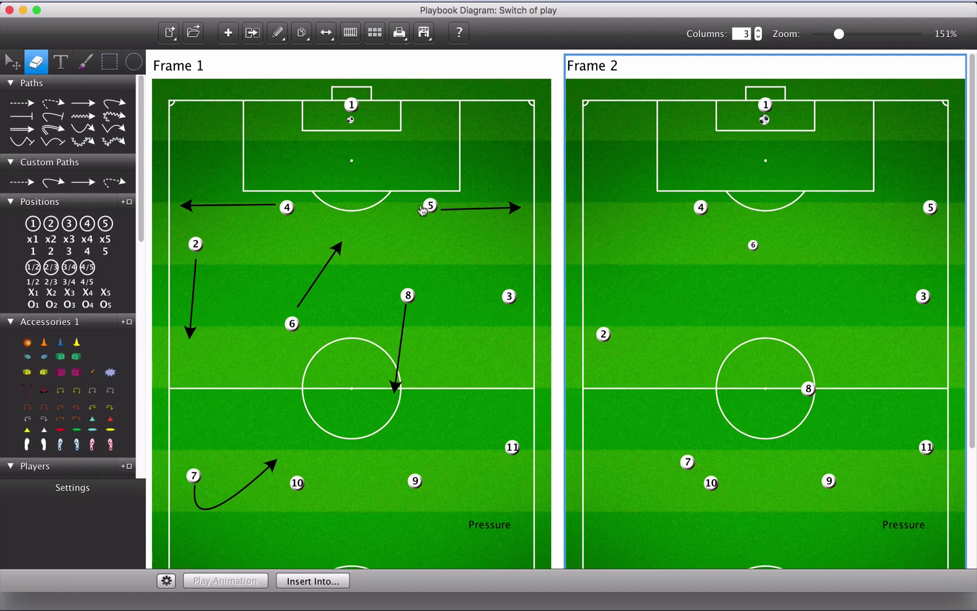
# Step: Draw a shaded, dashed-red rectangular zone box above the Frame 2 centre circle
pyautogui.click(109, 63)
pyautogui.moveTo(673, 267); pyautogui.dragTo(854, 359)
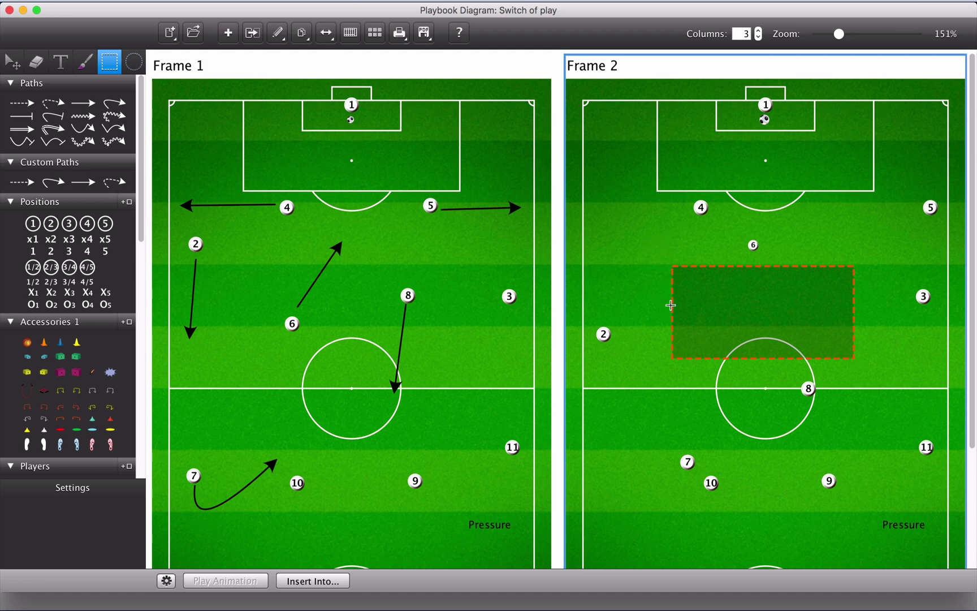
pyautogui.press('Escape')
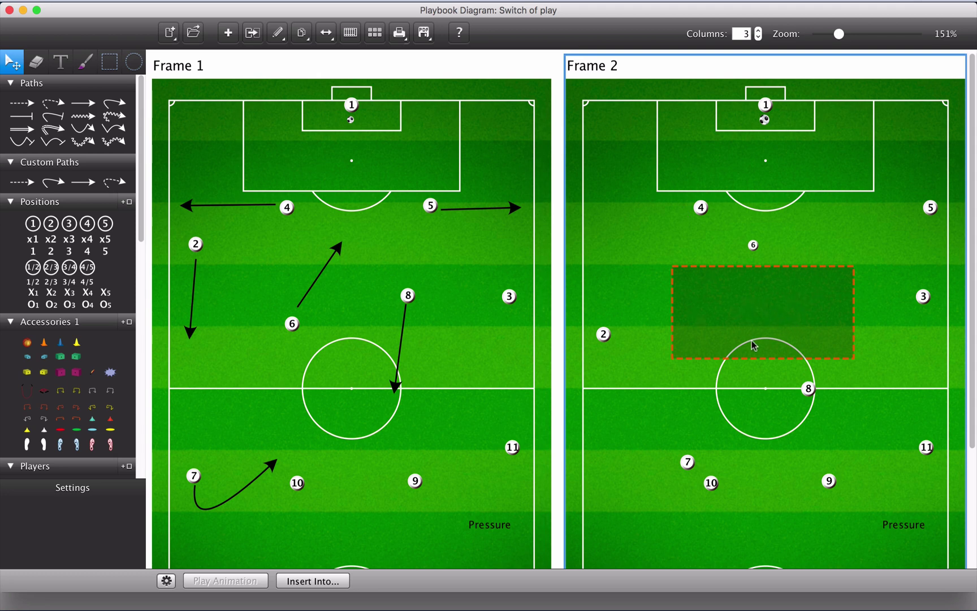
# Step: Shorten the Frame 2 zone box slightly and make its border solid
pyautogui.click(754, 308)
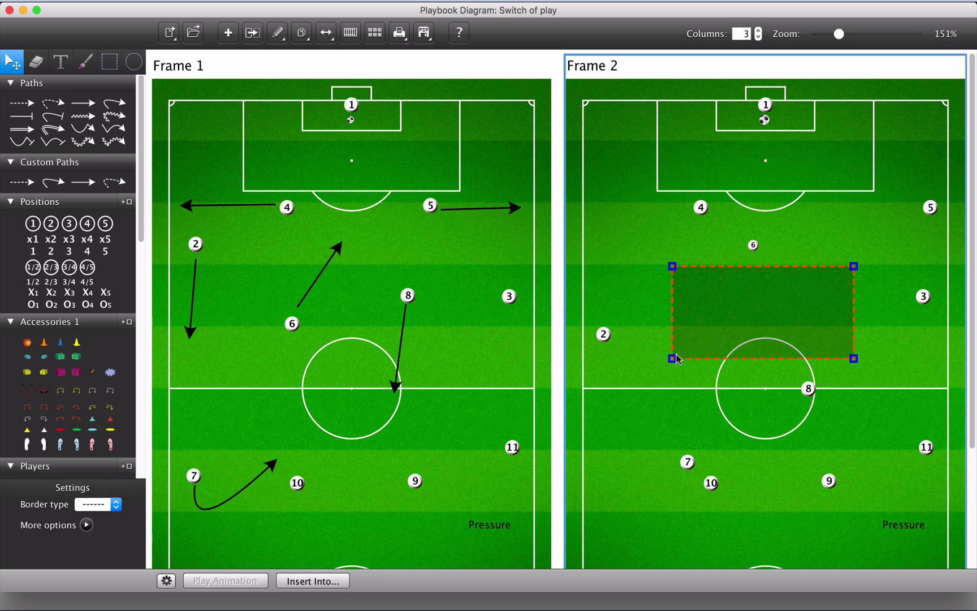
pyautogui.moveTo(671, 358)
pyautogui.mouseDown()
pyautogui.moveTo(666, 328)
pyautogui.moveTo(672, 358)
pyautogui.mouseUp()
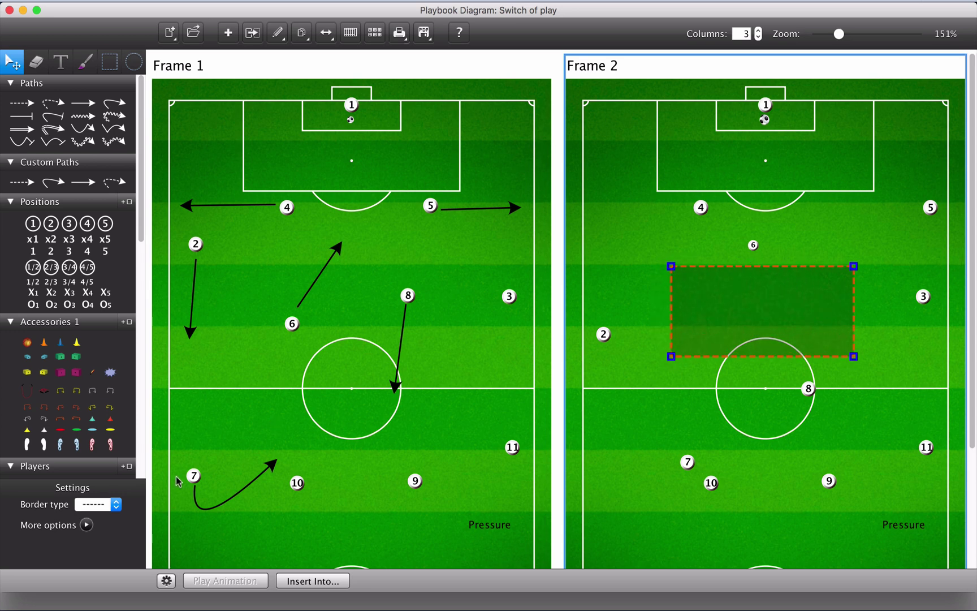
pyautogui.click(112, 506)
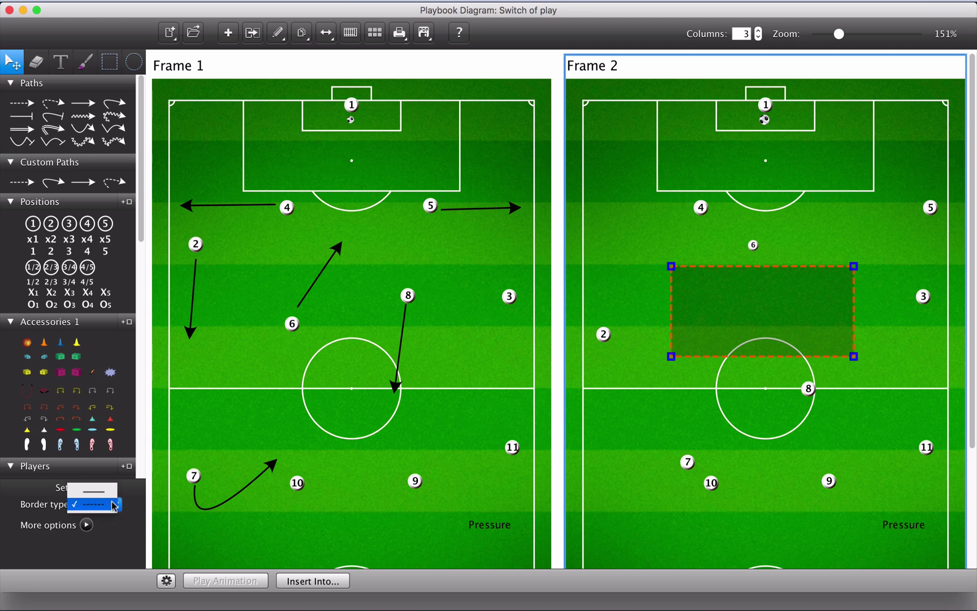
pyautogui.click(108, 493)
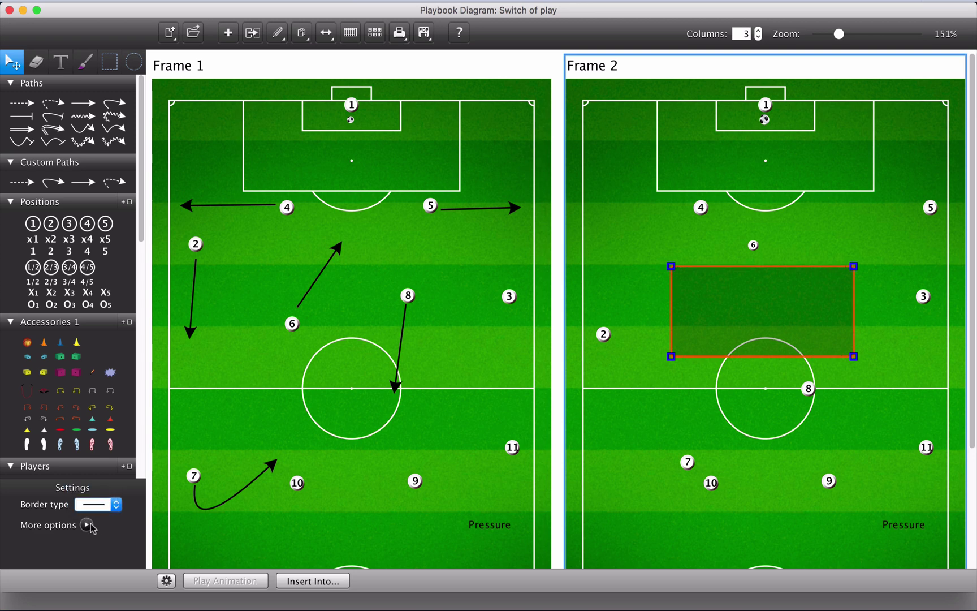
# Step: Change the zone box border colour to yellow, then deselect it
pyautogui.click(86, 525)
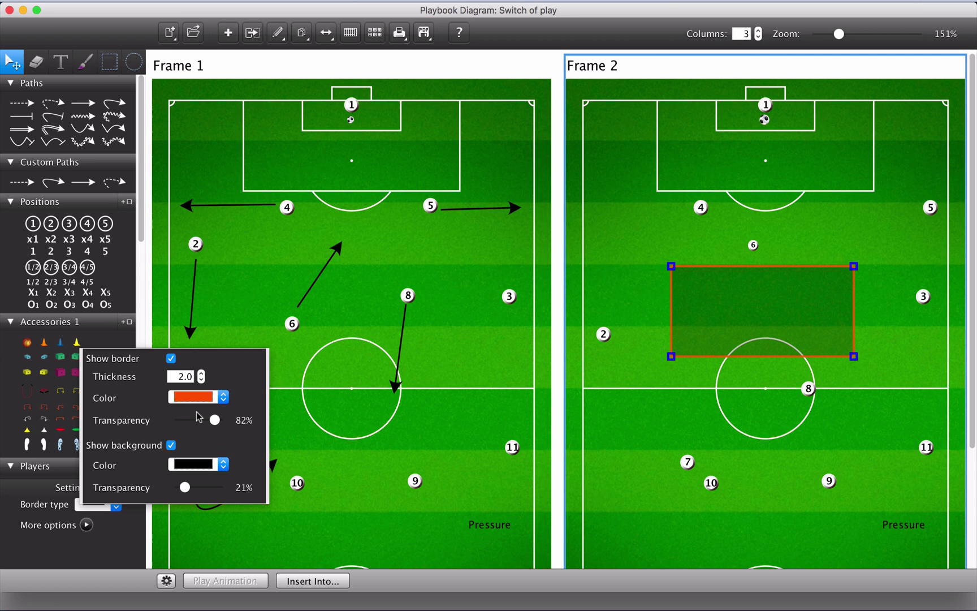
pyautogui.click(219, 398)
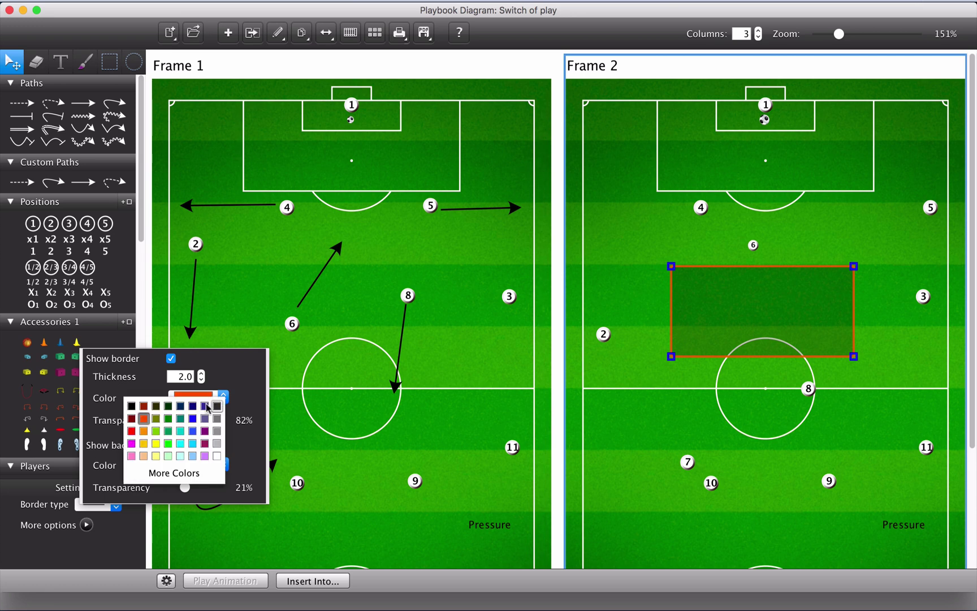
pyautogui.click(156, 444)
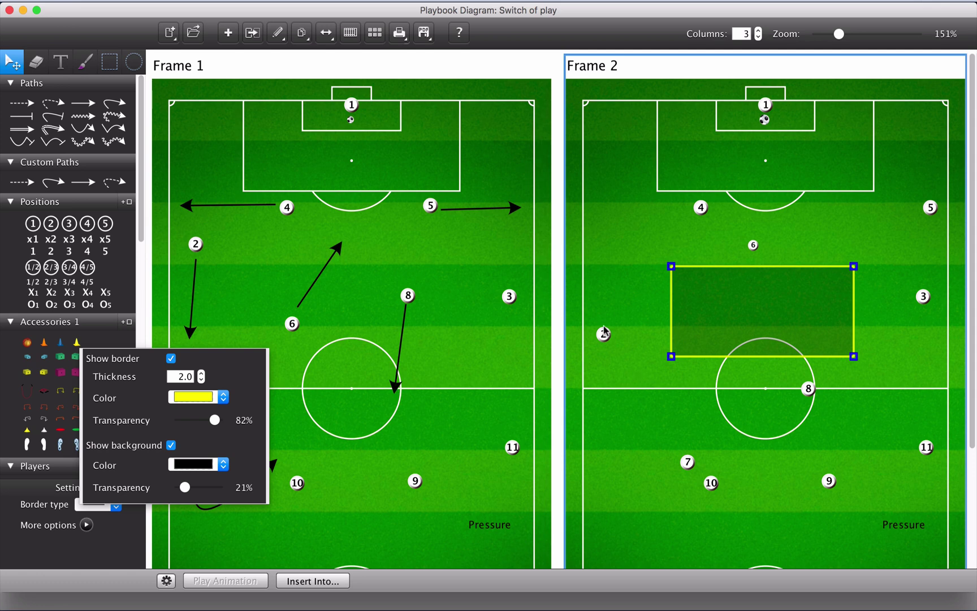
pyautogui.click(632, 362)
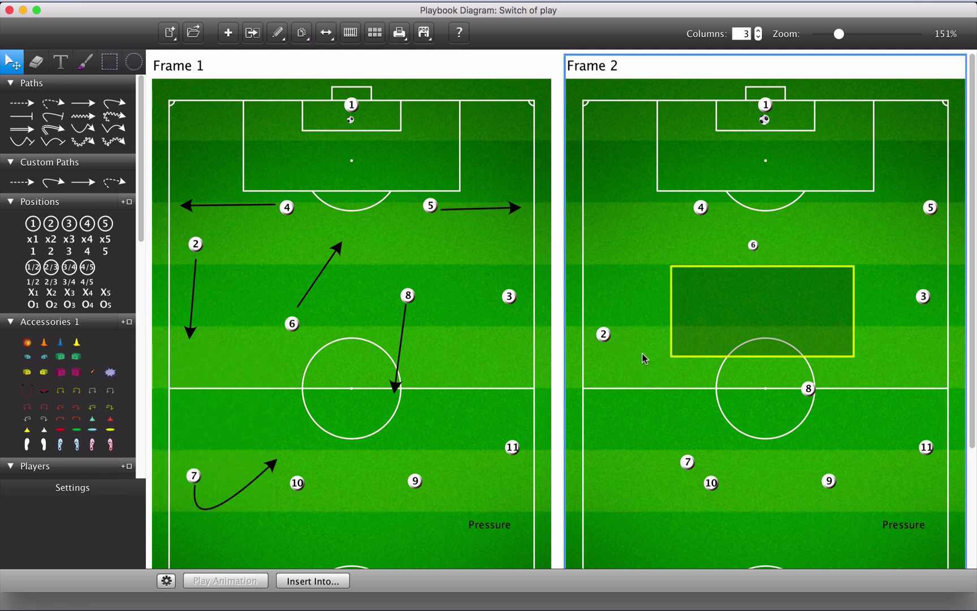
# Step: Select player 4 in Frame 2 and show the Play Collection listing 'Switch of play'
pyautogui.click(702, 208)
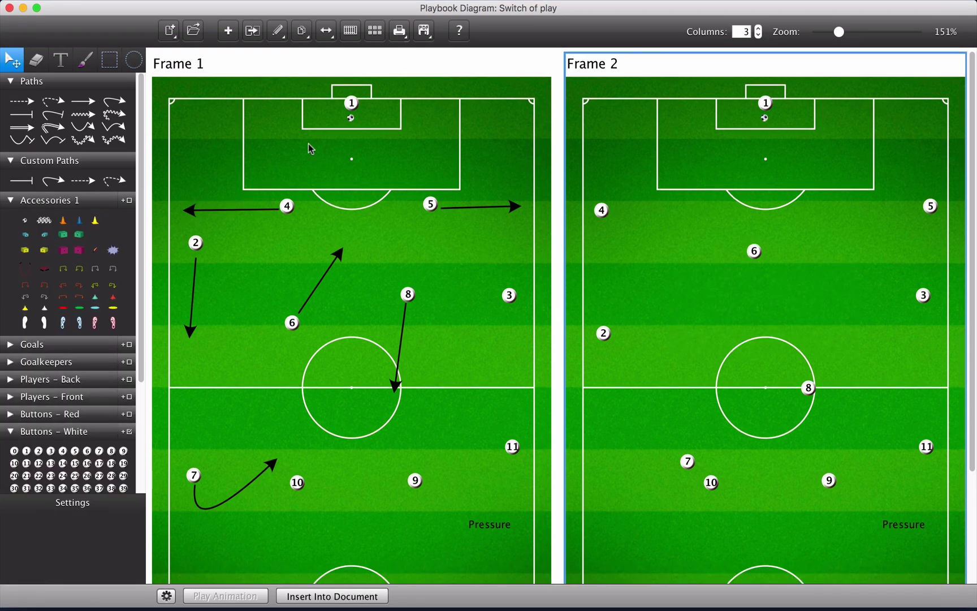
pyautogui.click(196, 34)
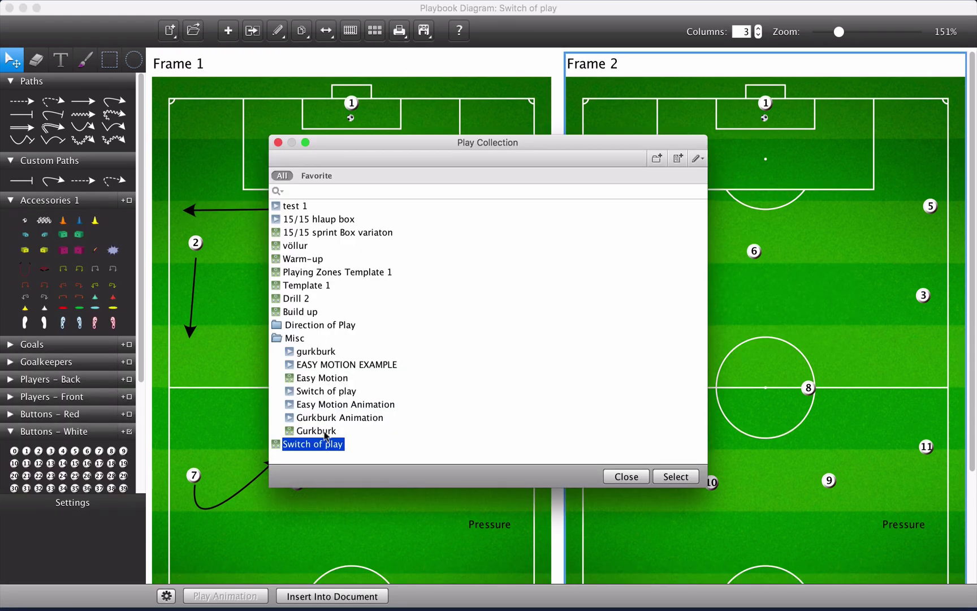